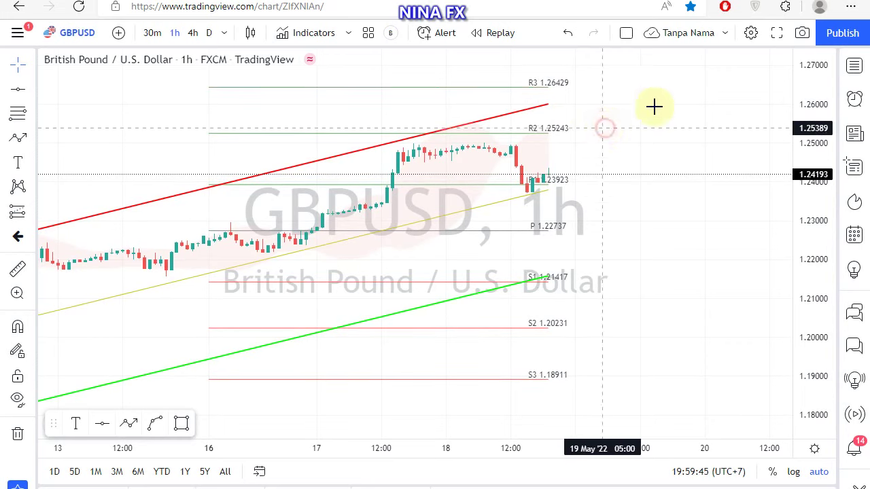
# - Draw a first zigzag pattern path after the latest candles, then delete it
pyautogui.click(18, 137)
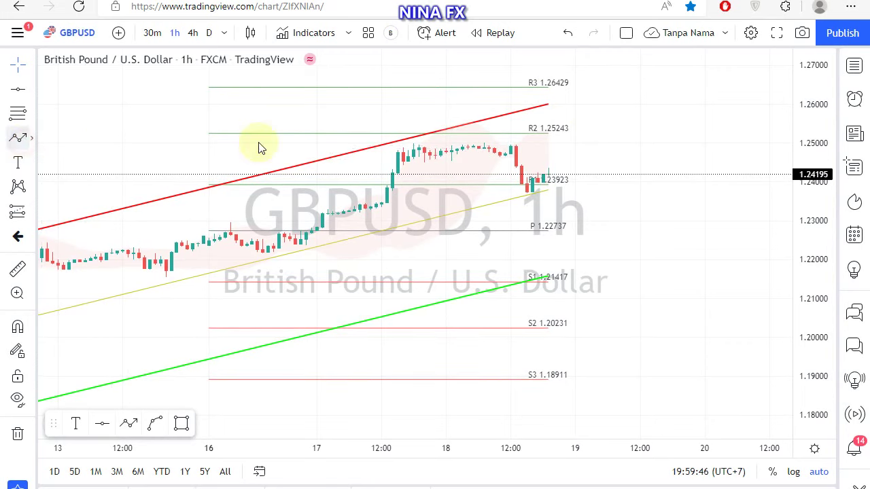
pyautogui.click(554, 173)
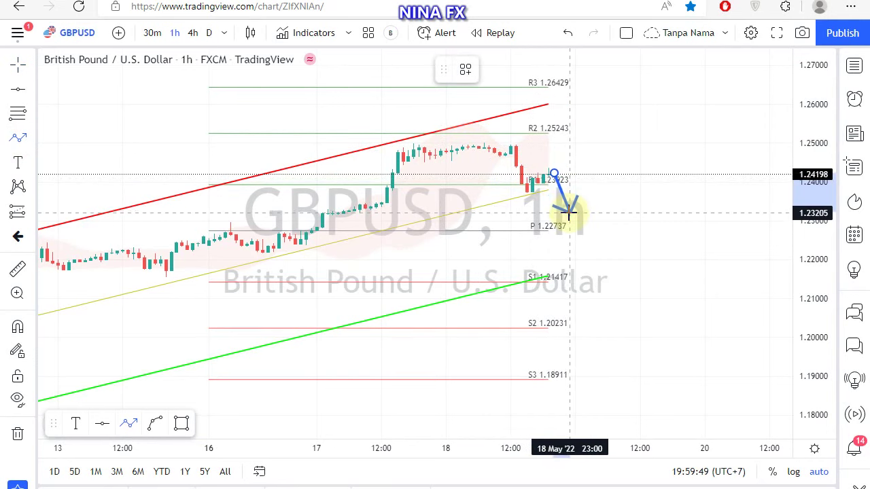
pyautogui.click(569, 213)
pyautogui.click(586, 185)
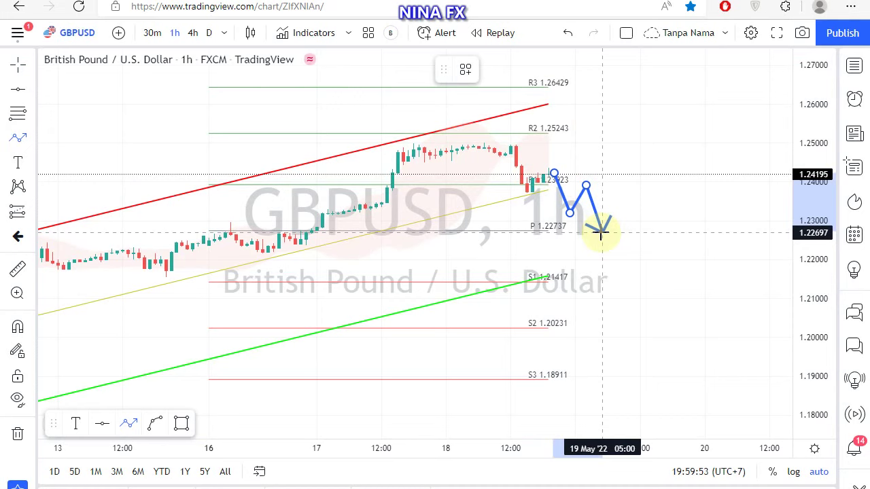
pyautogui.click(602, 234)
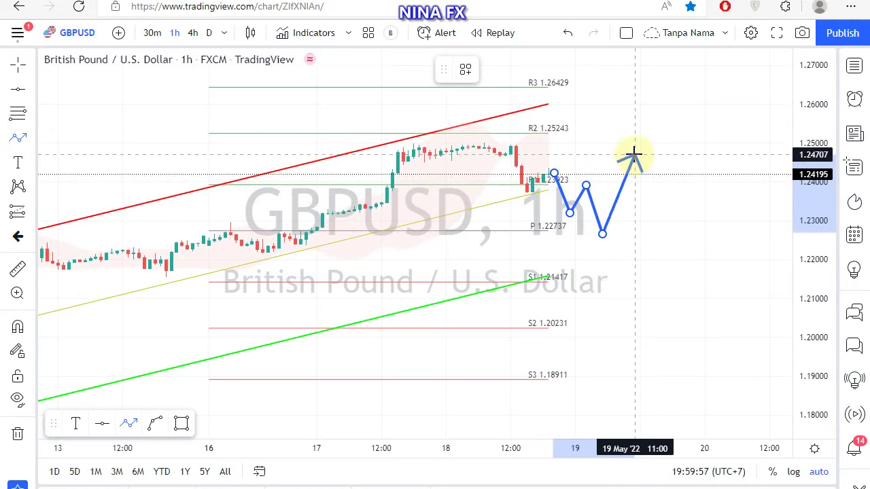
pyautogui.doubleClick(633, 155)
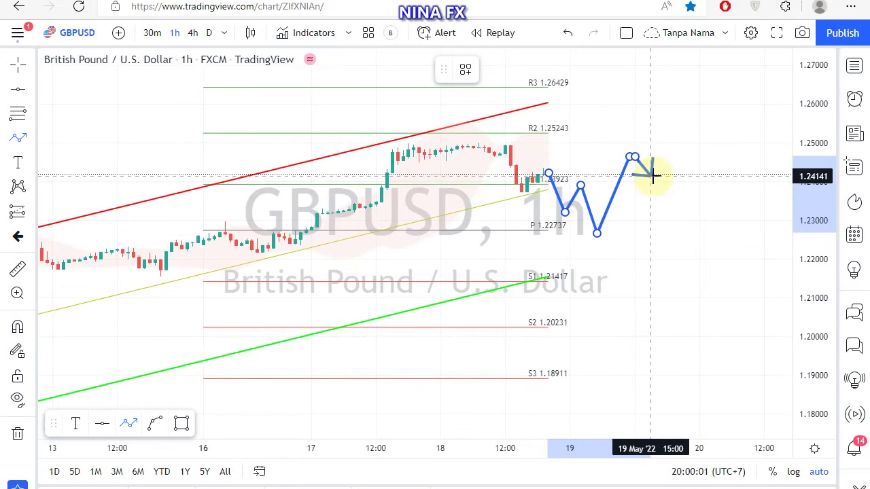
pyautogui.click(652, 176)
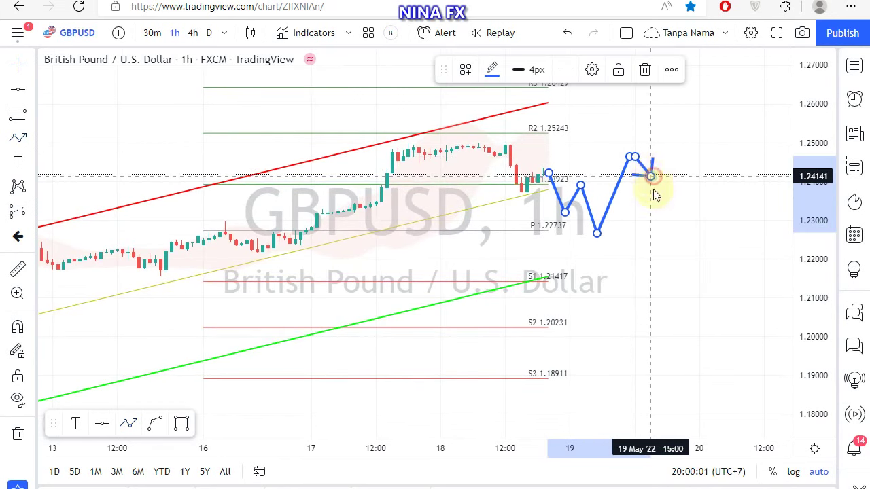
pyautogui.click(642, 76)
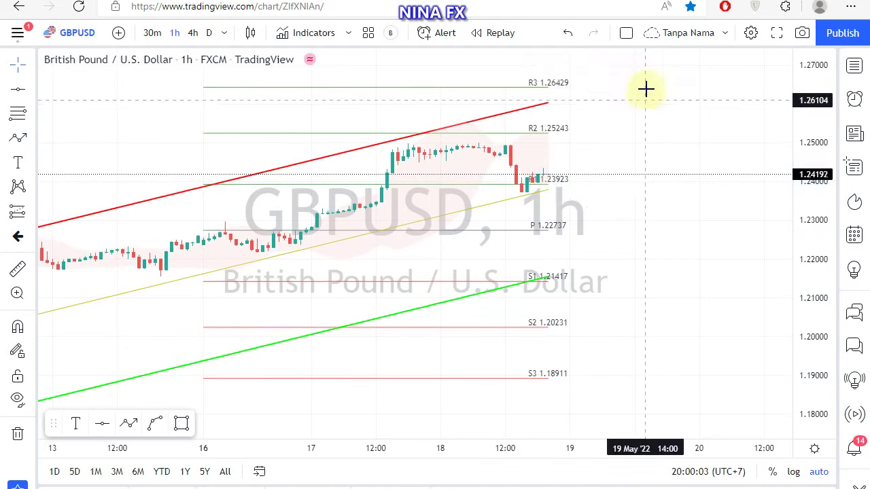
# - Redraw the zigzag path from the latest candle, dipping to about 1.227 and peaking near 1.246
pyautogui.click(19, 141)
pyautogui.click(558, 174)
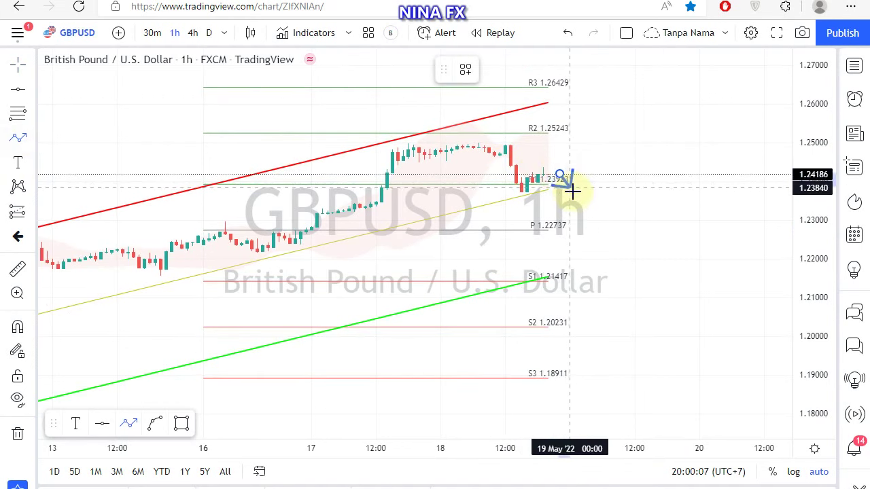
pyautogui.click(580, 214)
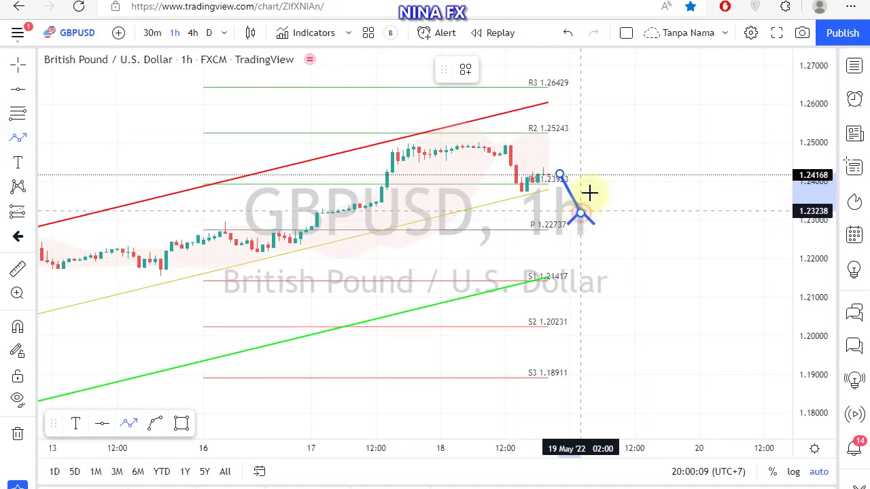
pyautogui.click(596, 186)
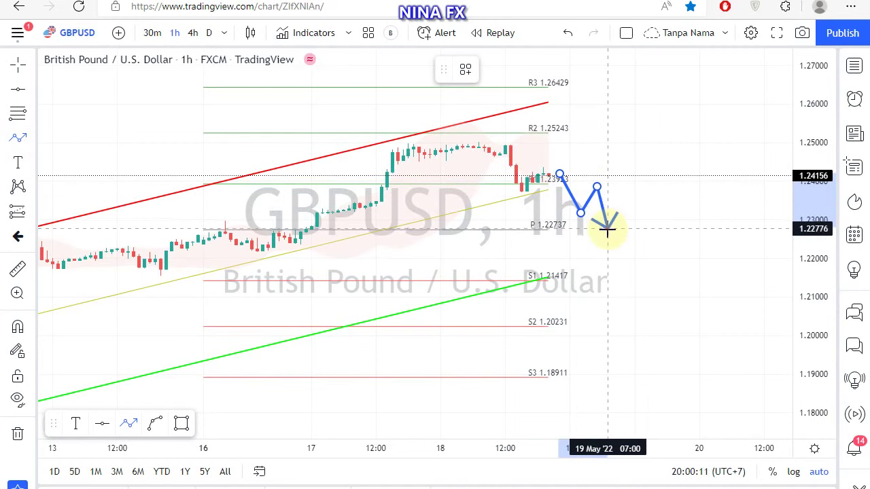
pyautogui.click(608, 232)
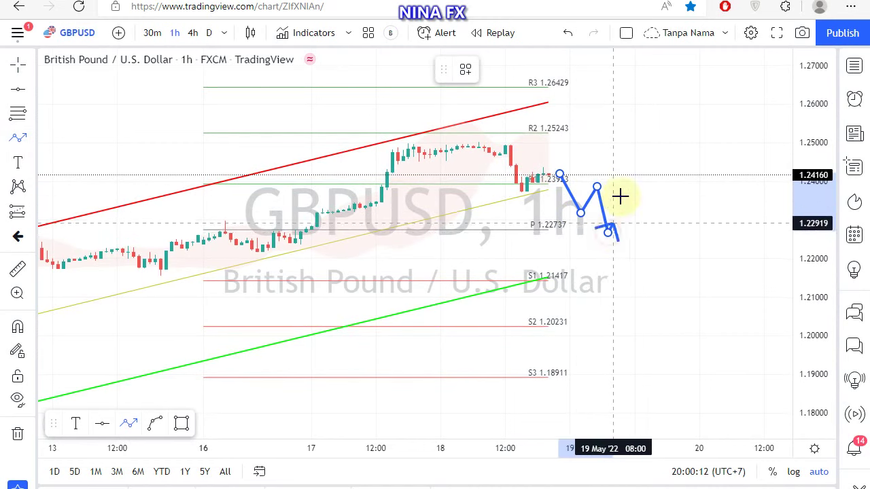
pyautogui.click(638, 158)
pyautogui.click(646, 178)
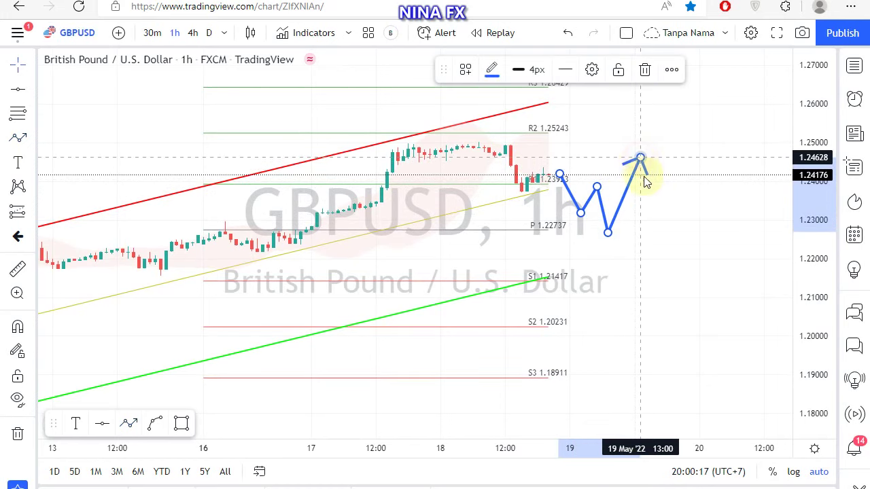
pyautogui.click(645, 196)
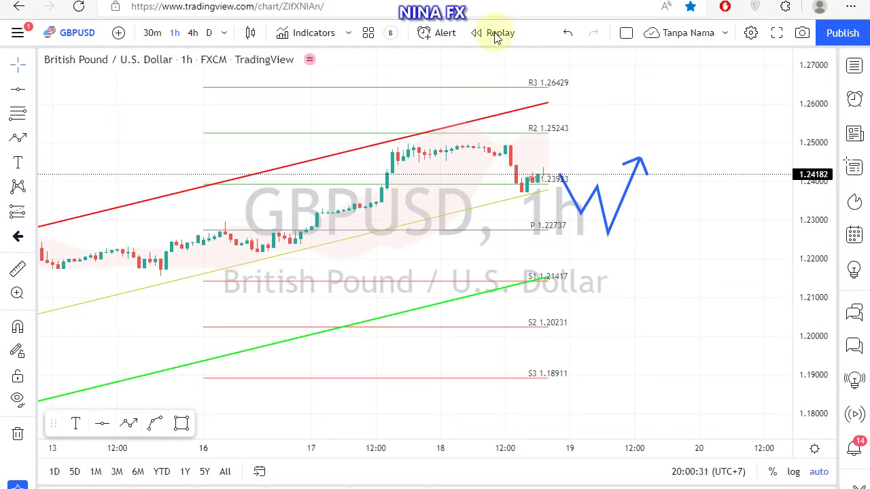
# - Place a green horizontal line at about 1.2452 and deselect it
pyautogui.click(17, 89)
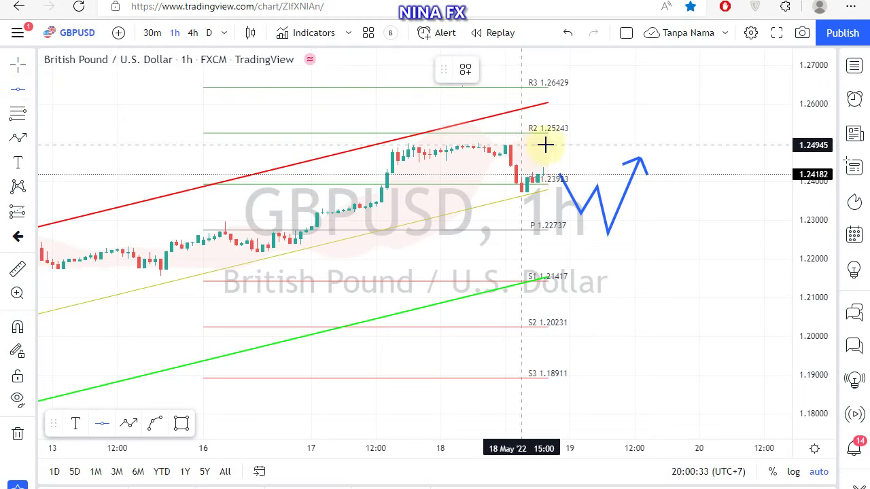
pyautogui.click(576, 161)
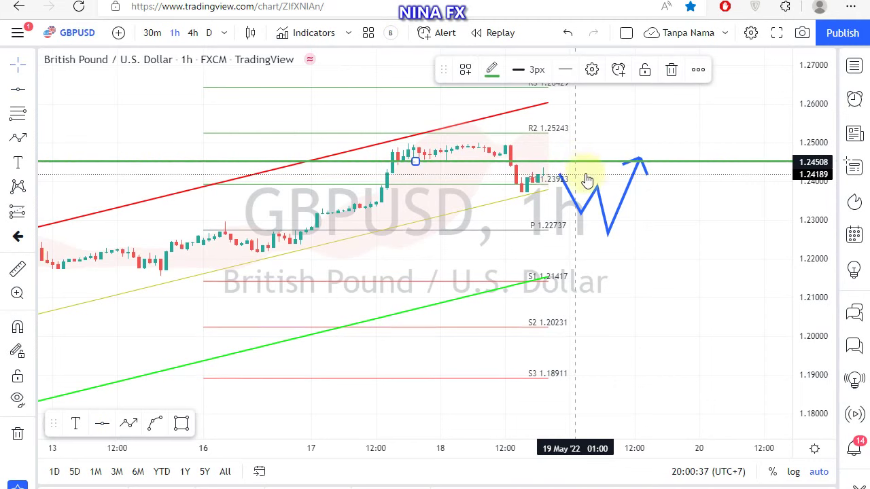
pyautogui.click(618, 266)
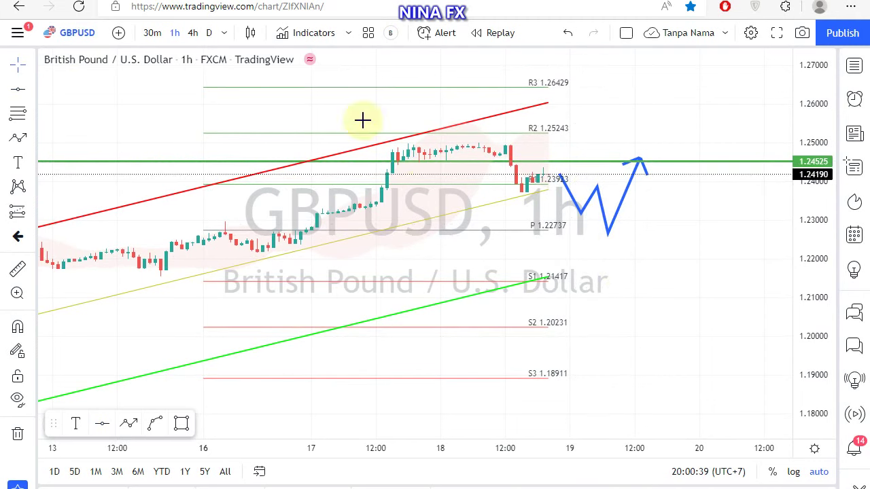
# - Add a text label reading 'SELL 1.24500 Tp 1.22700' low on the chart and nudge it into place
pyautogui.click(18, 162)
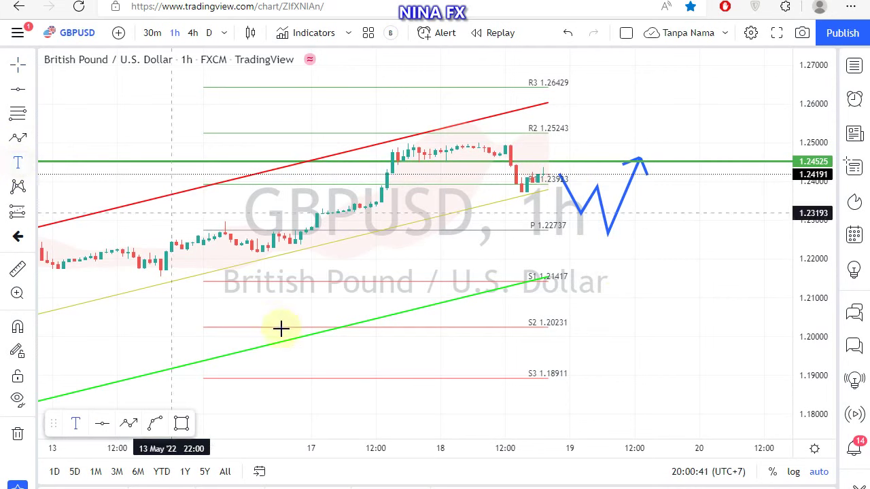
pyautogui.click(270, 349)
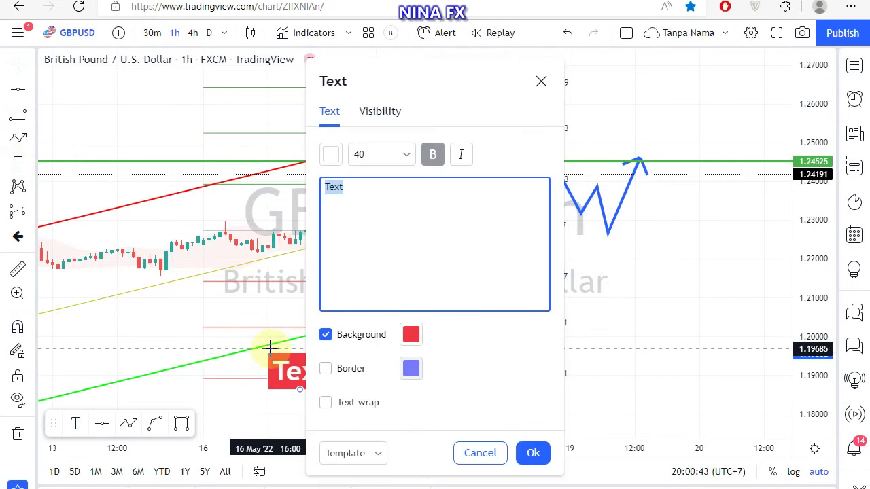
pyautogui.write('SELL 1.2')
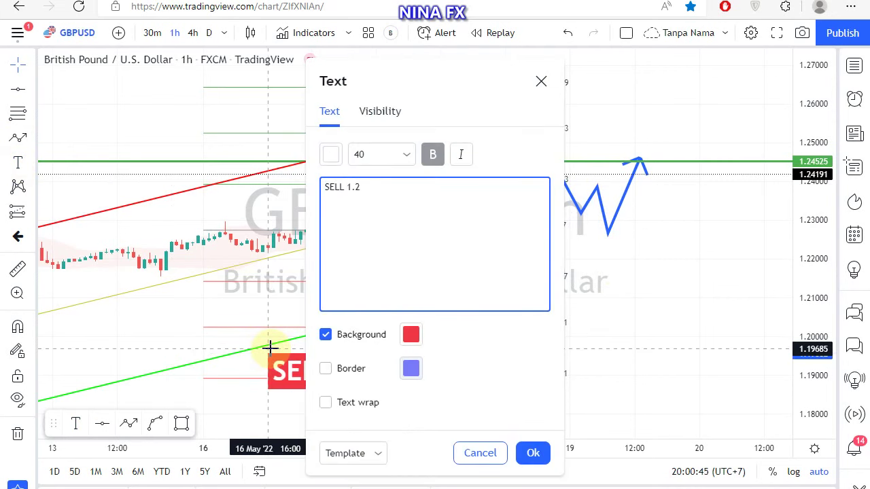
pyautogui.write('4500 Tp')
pyautogui.write(' 1.2')
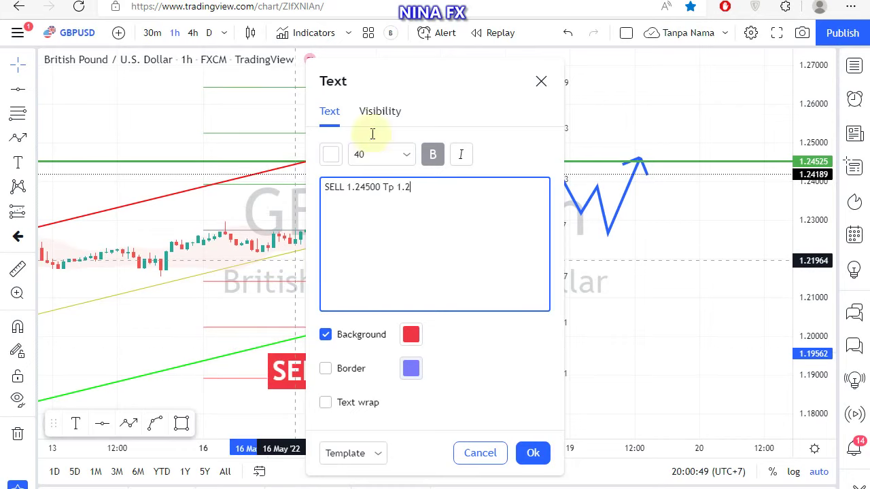
pyautogui.moveTo(386, 77); pyautogui.dragTo(262, 88)
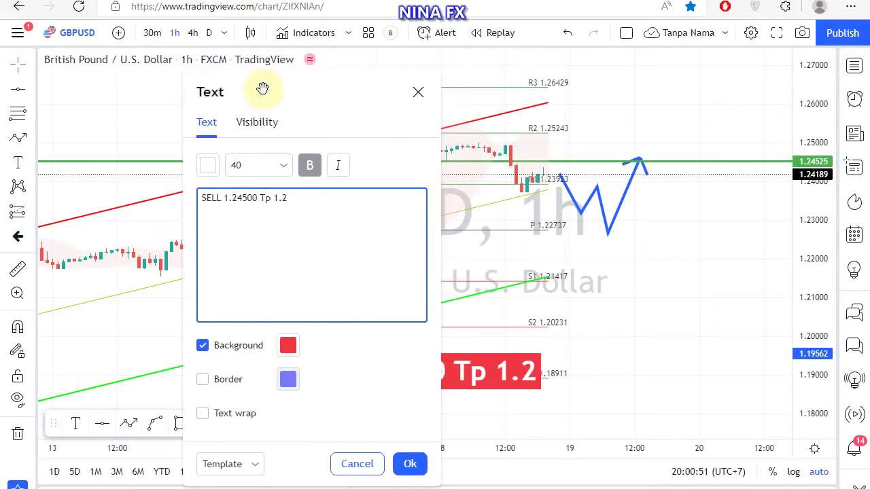
pyautogui.write('2700')
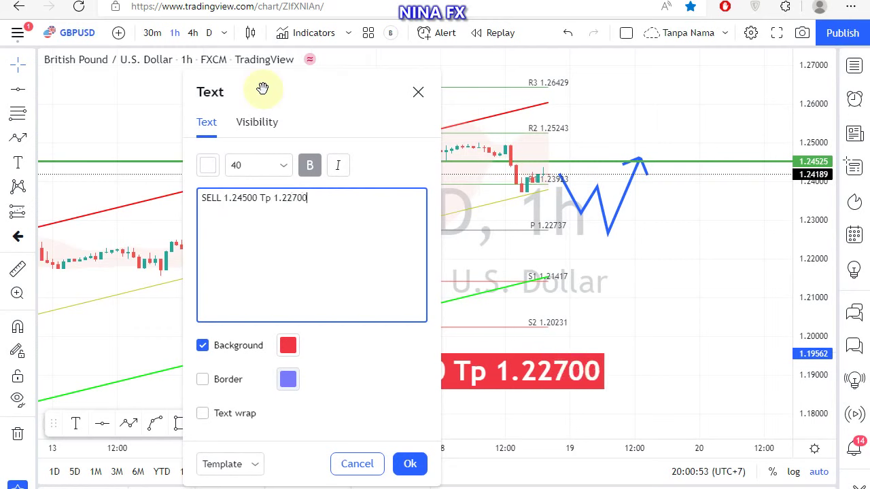
pyautogui.click(136, 129)
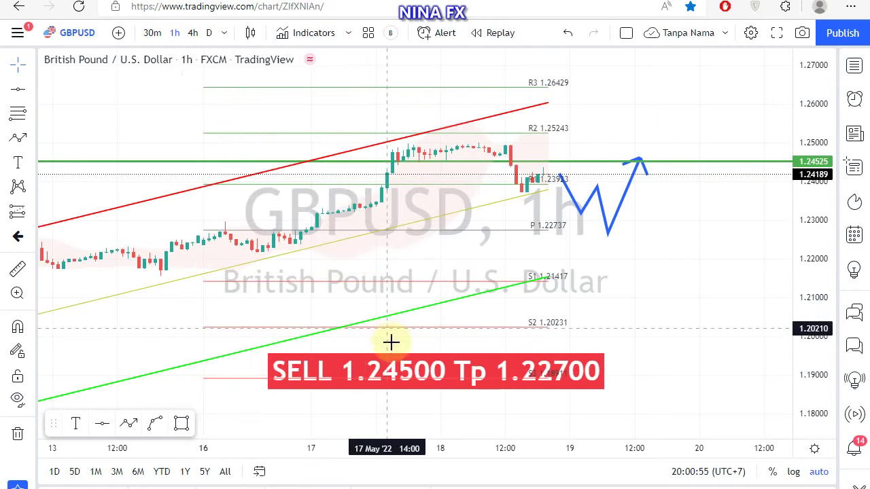
pyautogui.moveTo(392, 369); pyautogui.dragTo(409, 361)
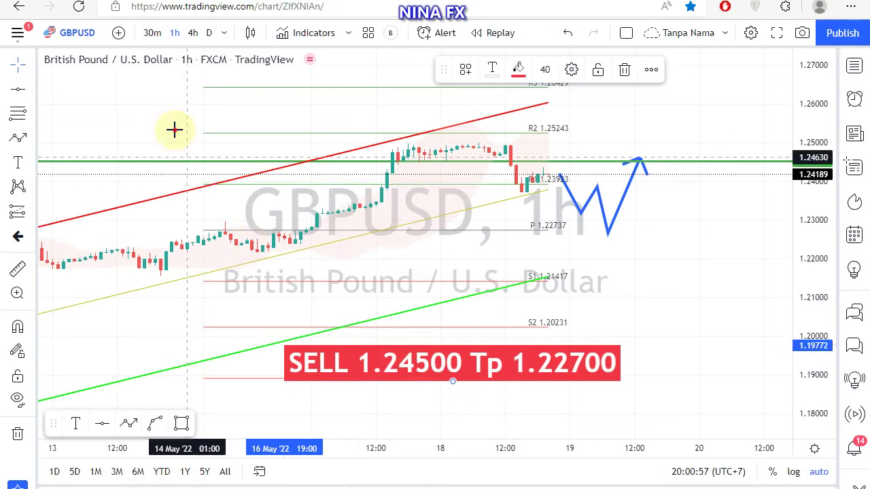
pyautogui.moveTo(174, 130); pyautogui.dragTo(195, 129)
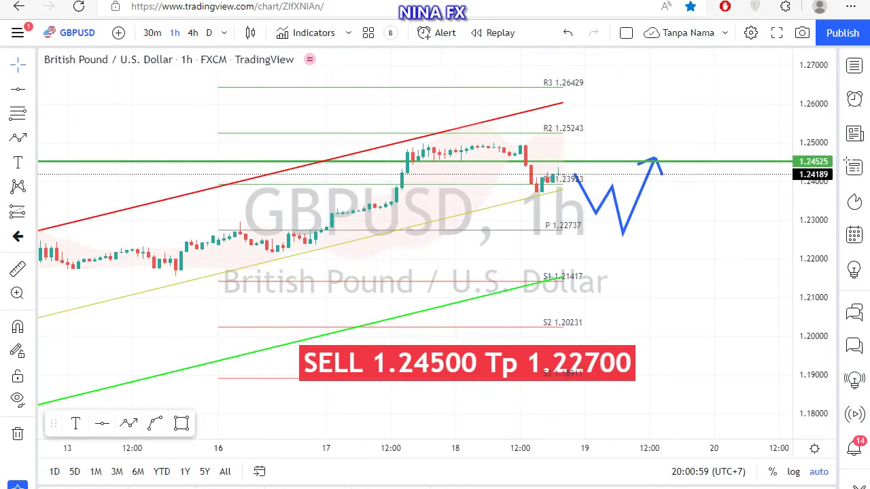